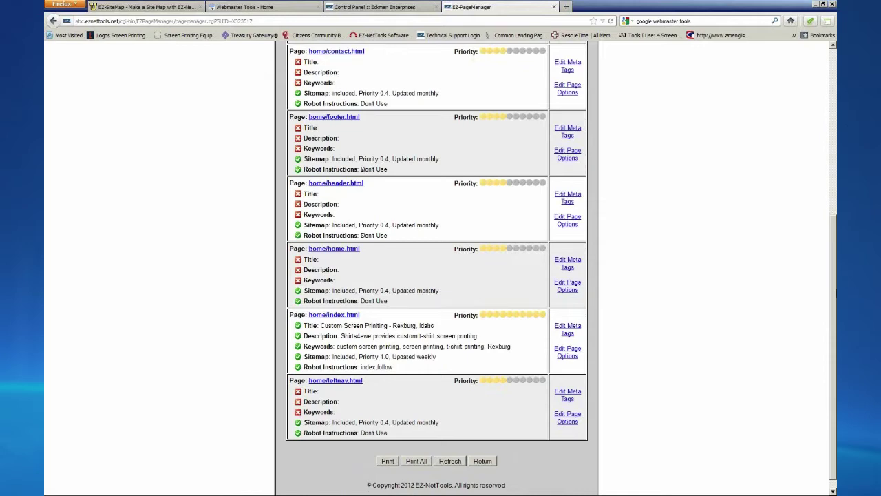
Review the meta tags, sitemap settings and robot instructions of the listed web pages, and return to the member tools home.
left_click_drag(834, 310, 827, 226)
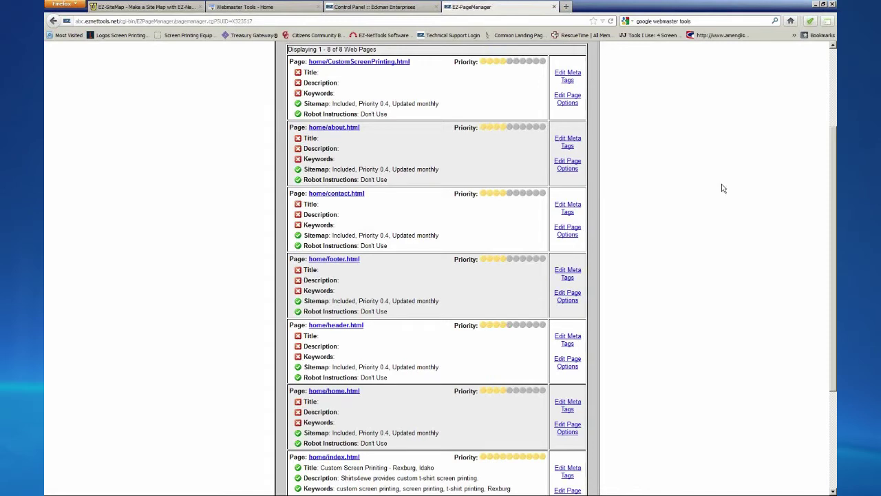
scroll(833, 234, "down", 2)
scroll(829, 322, "down", 2)
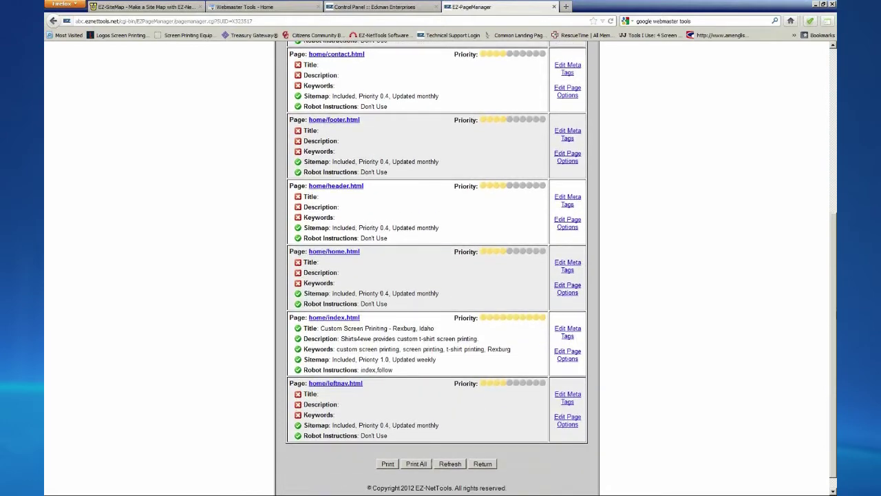
scroll(835, 317, "up", 5)
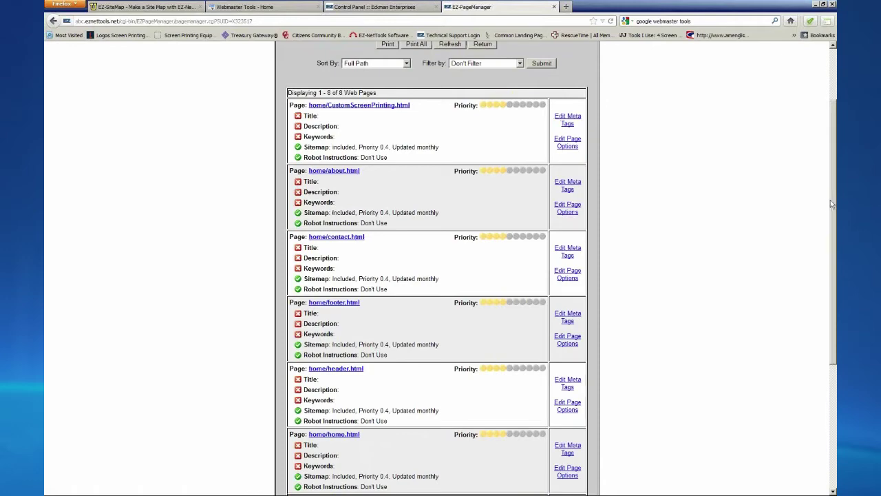
scroll(830, 200, "down", 1)
scroll(436, 269, "down", 5)
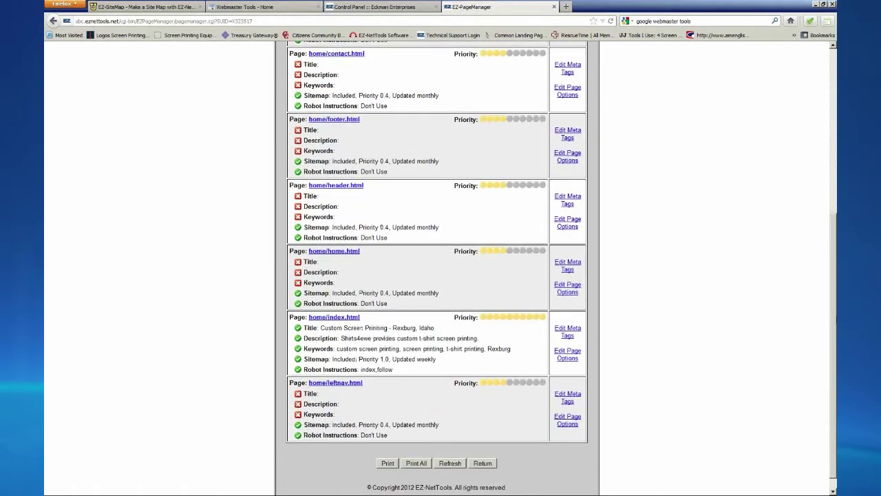
scroll(825, 240, "up", 5)
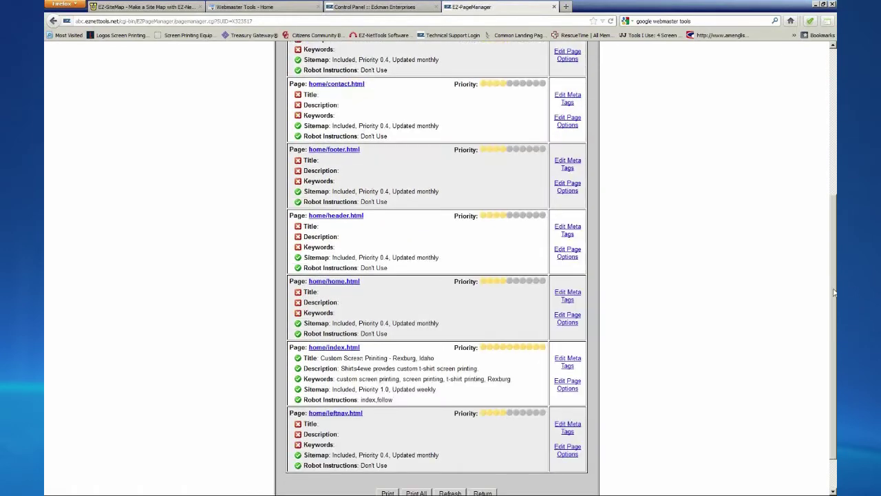
scroll(822, 223, "up", 1)
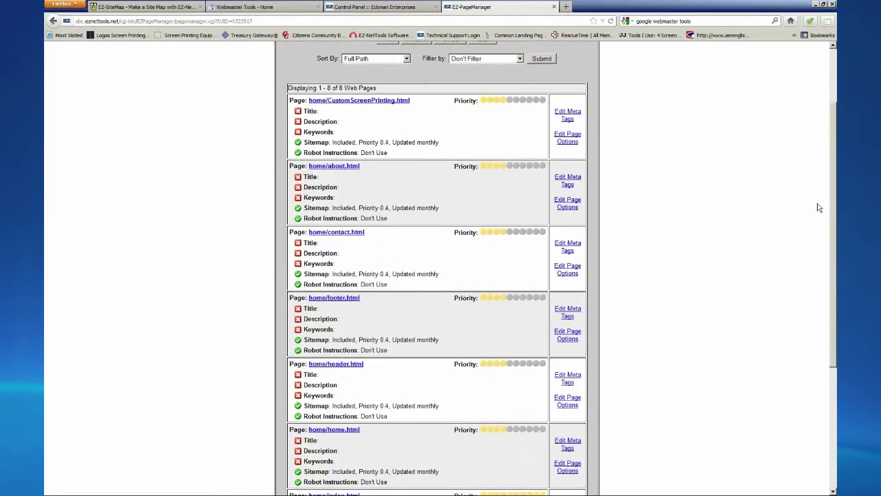
scroll(819, 207, "down", 1)
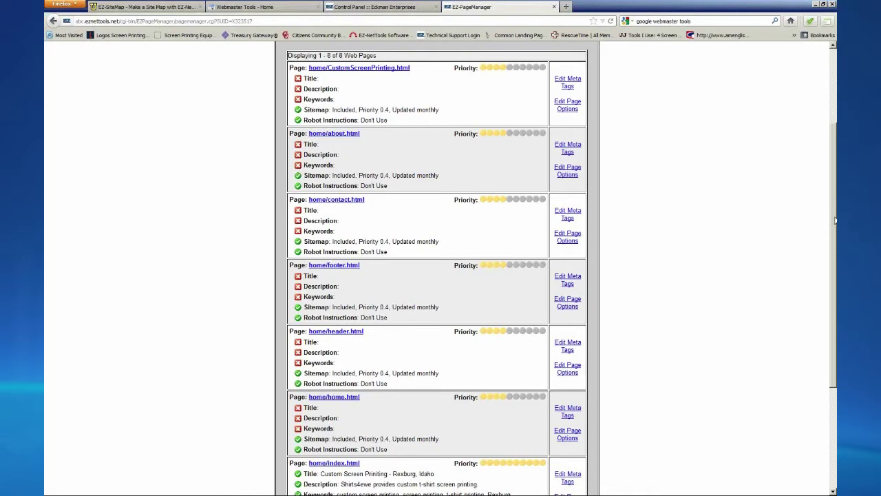
scroll(835, 220, "down", 3)
mouse_move(835, 275)
left_mouse_down()
mouse_move(835, 299)
mouse_move(828, 263)
left_mouse_up()
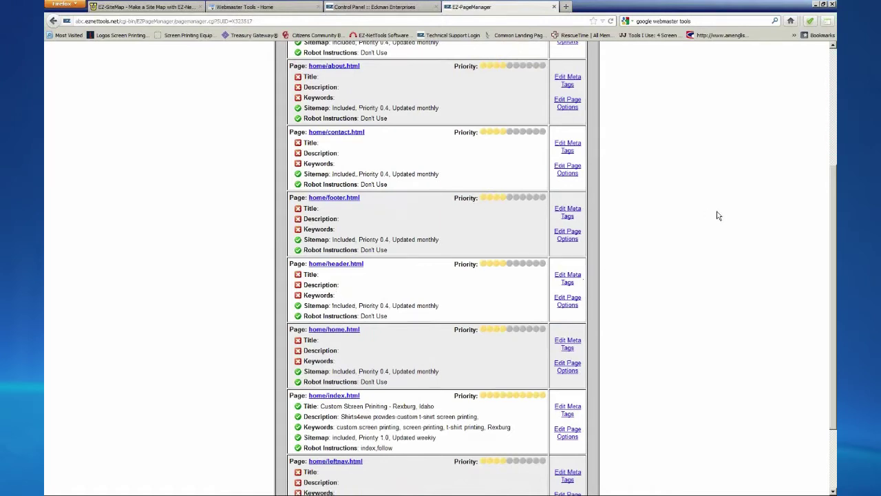
left_click_drag(836, 245, 820, 186)
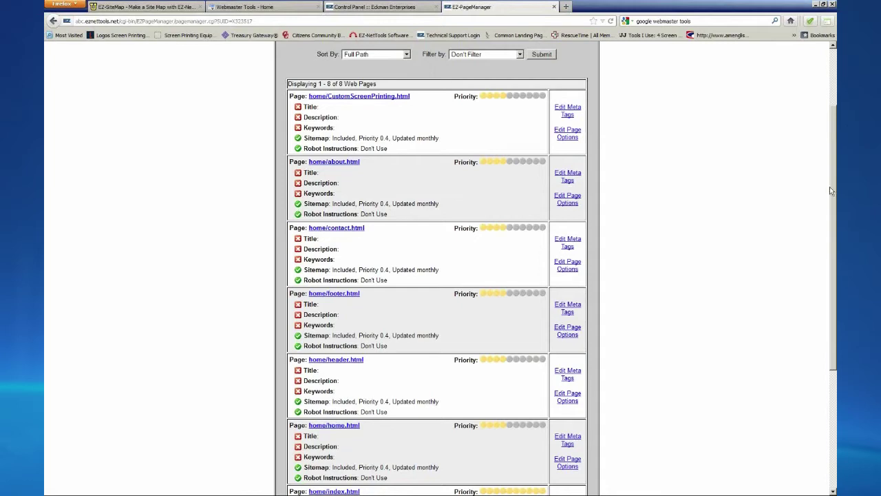
scroll(826, 190, "up", 3)
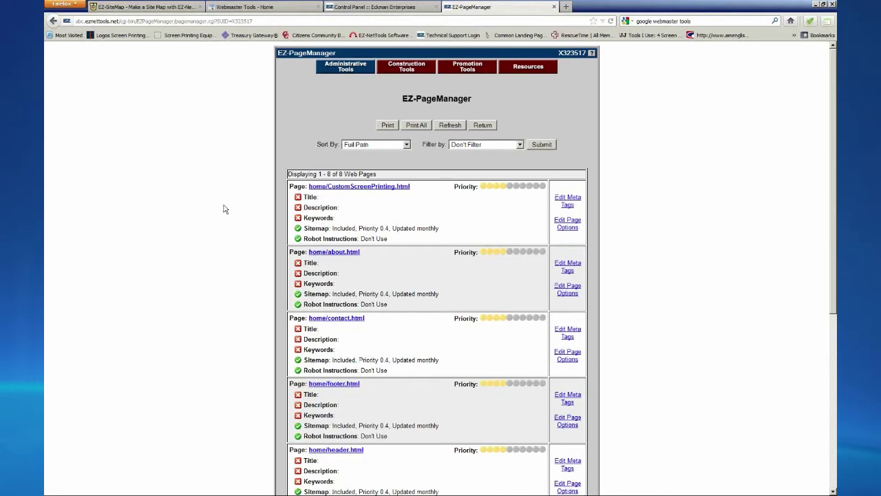
scroll(244, 210, "down", 3)
scroll(234, 210, "down", 4)
scroll(234, 211, "down", 2)
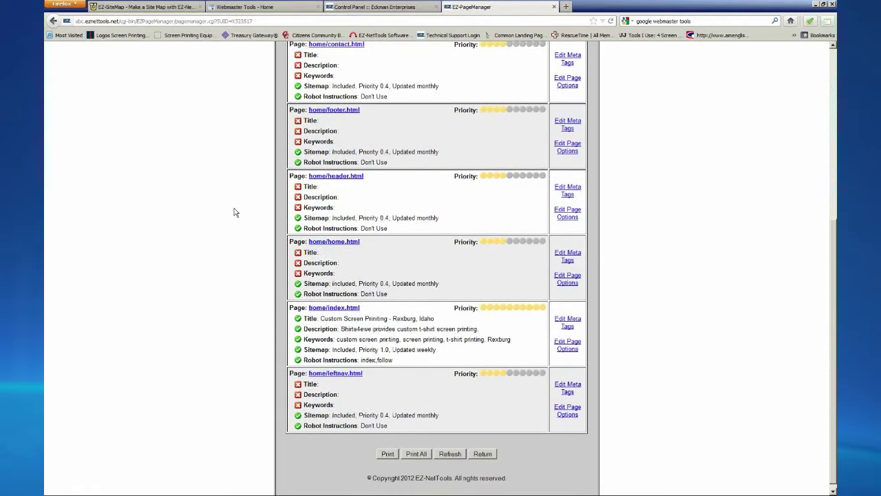
scroll(234, 212, "up", 9)
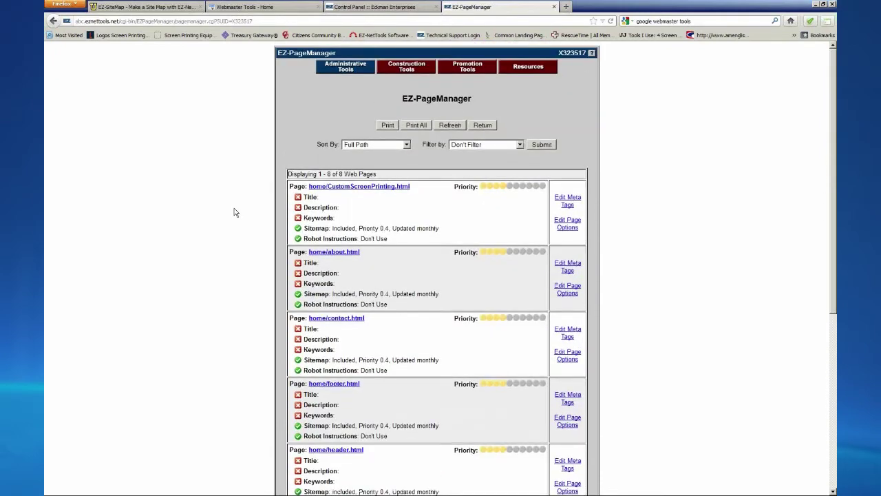
scroll(234, 212, "down", 3)
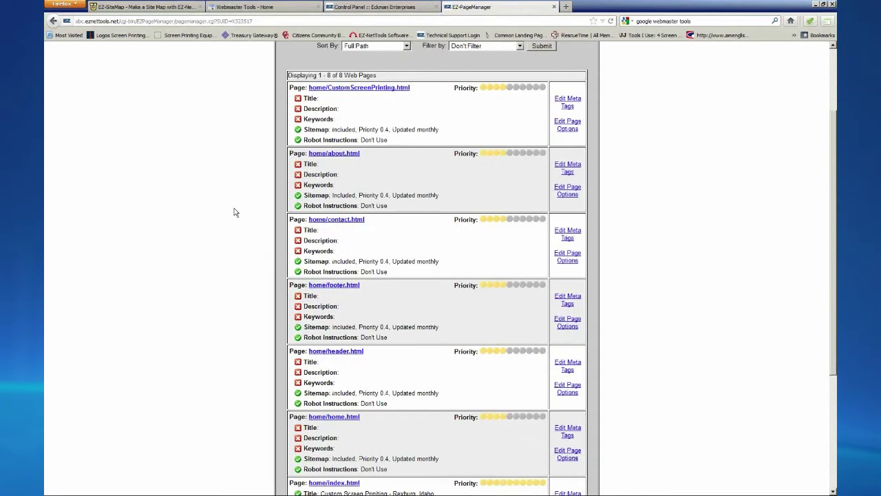
scroll(234, 212, "up", 3)
scroll(234, 212, "down", 4)
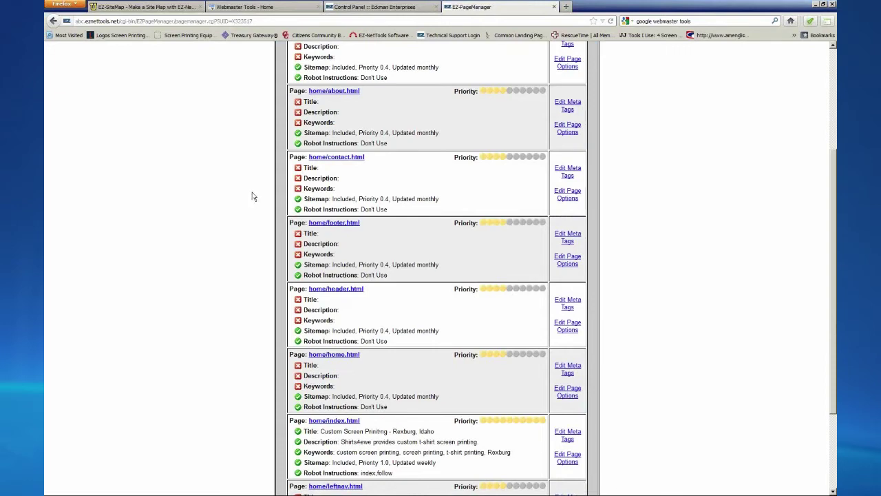
scroll(643, 176, "down", 3)
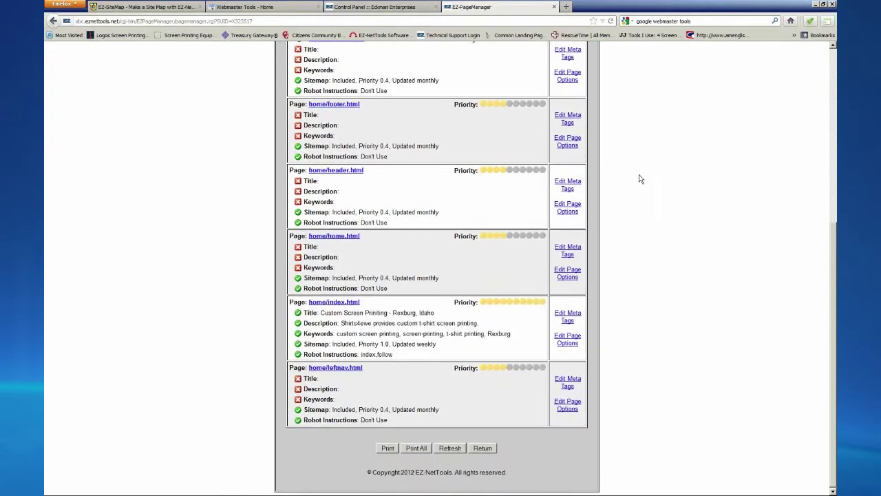
left_click(484, 448)
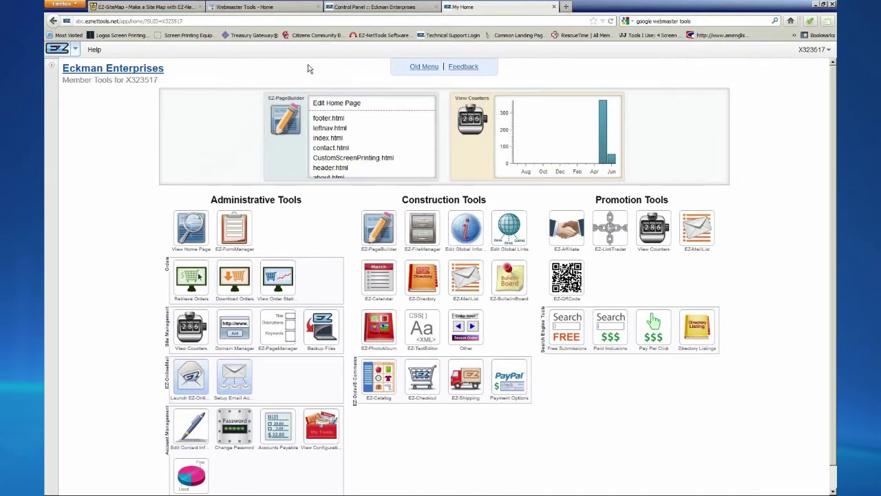
left_click(286, 9)
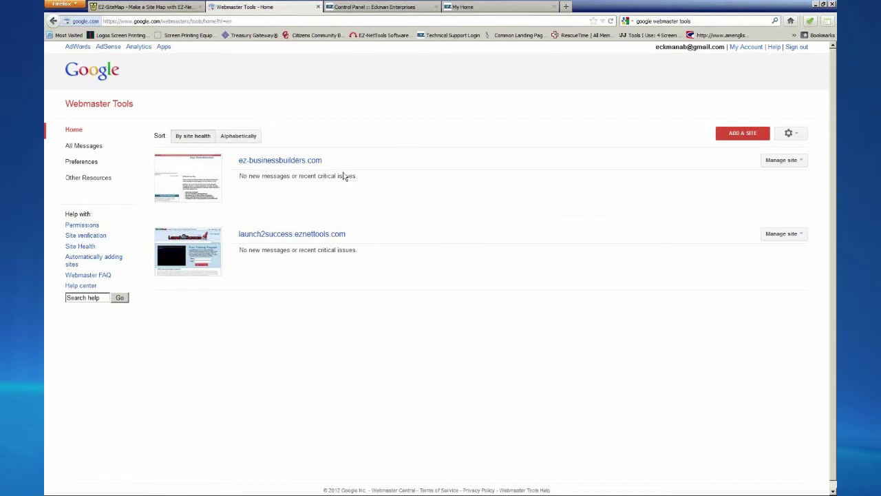
left_click(756, 138)
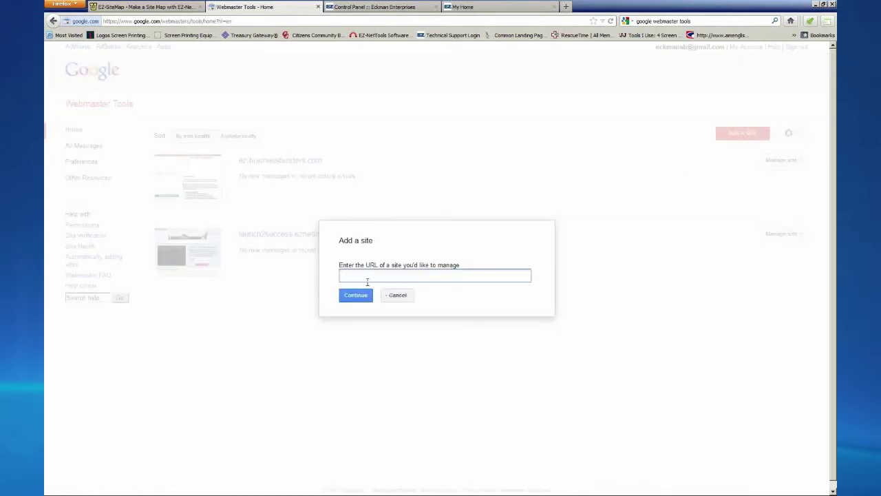
type("http://www.")
type("shirte")
type("4ewe.com")
left_click(357, 297)
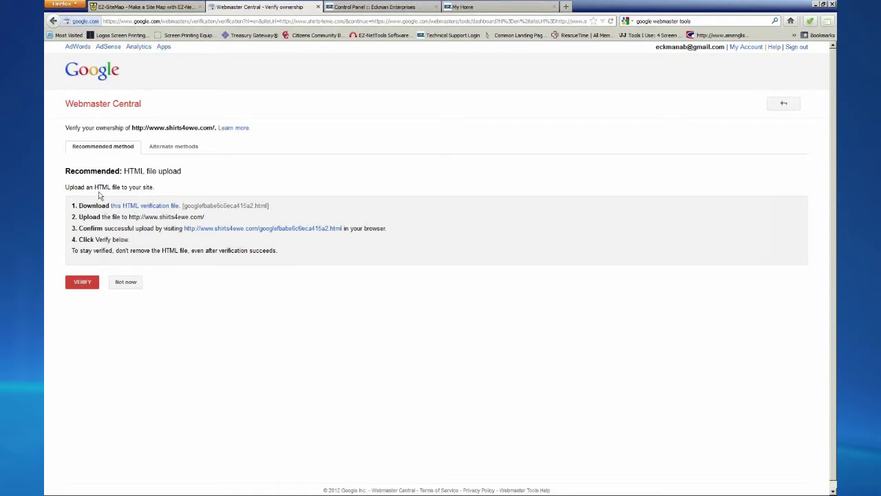
Download the site's HTML verification file, place a copy on the desktop, and close the downloads list.
left_click(153, 206)
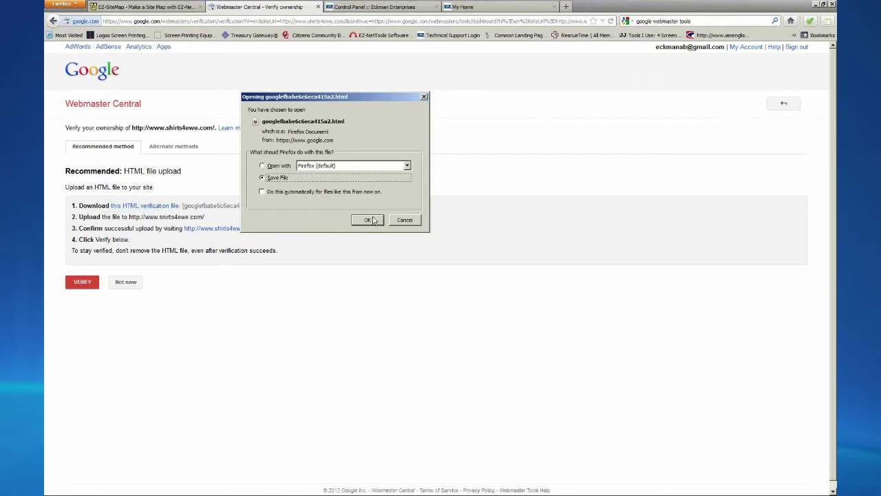
left_click(367, 220)
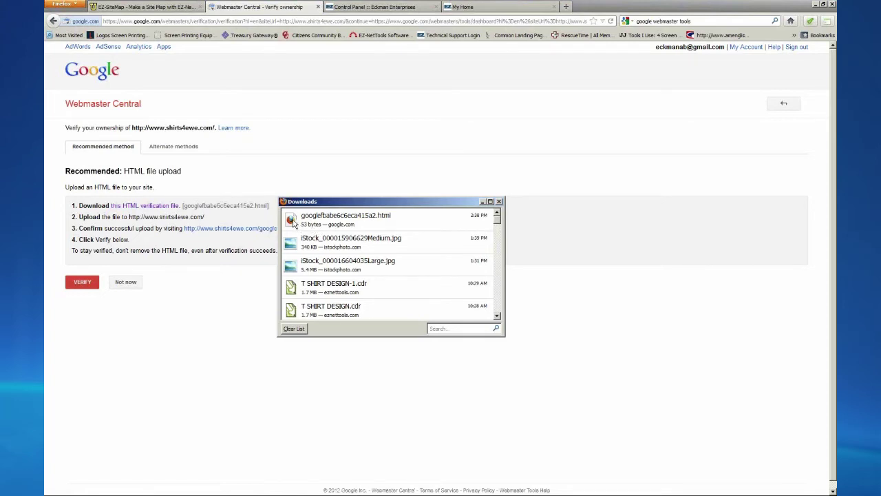
left_click_drag(293, 222, 44, 277)
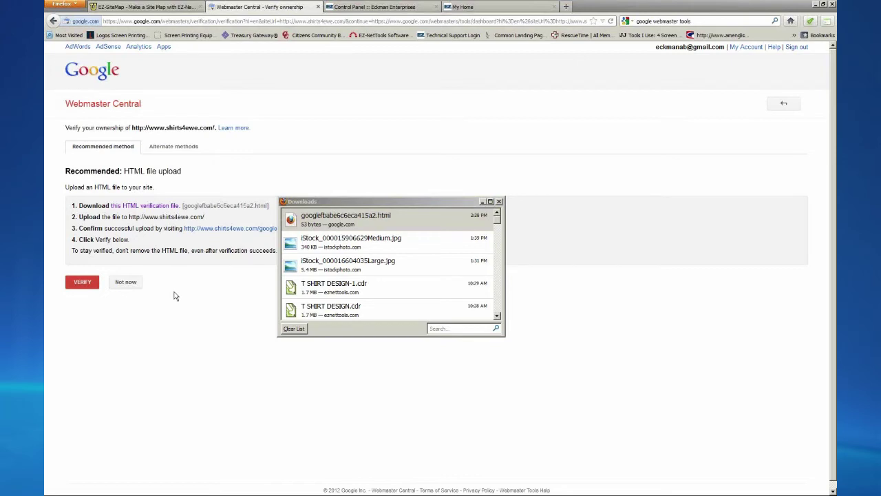
left_click(499, 202)
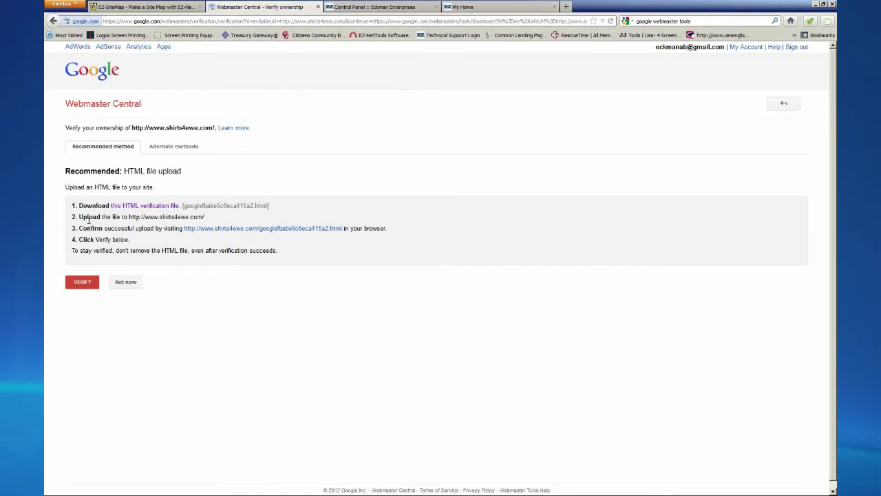
Switch to the EZ-NetTools member tools and open the file upload window in EZ-FileManager for the /home folder.
left_click_drag(79, 217, 177, 220)
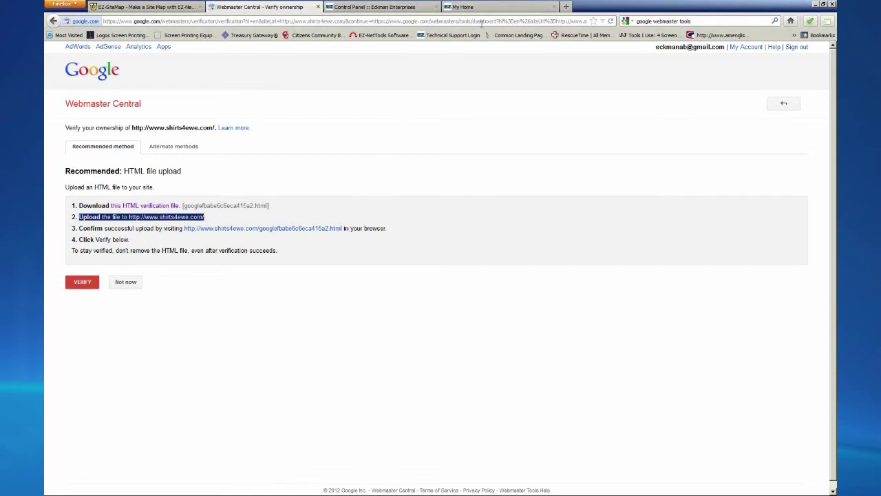
left_click(483, 14)
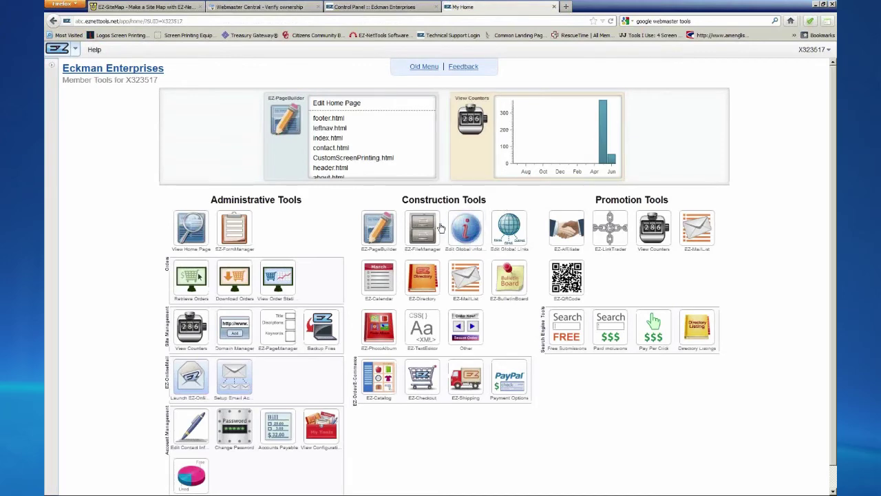
left_click(423, 236)
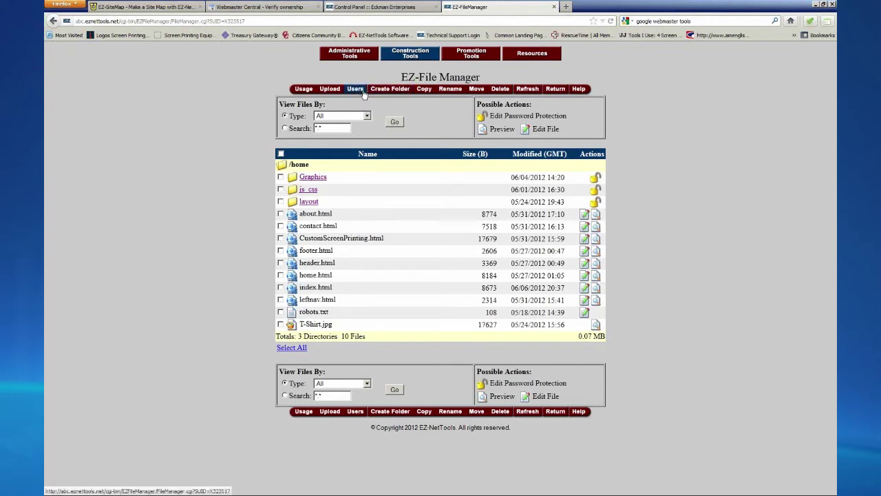
left_click(338, 90)
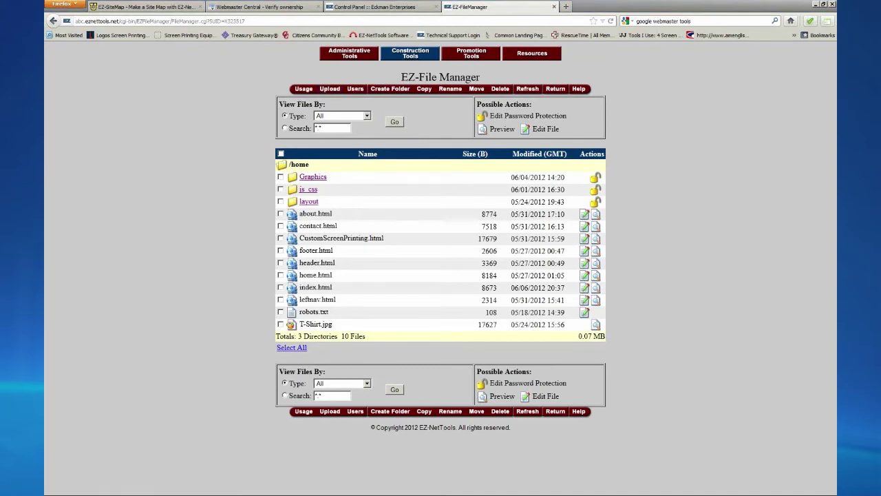
left_click_drag(484, 84, 396, 68)
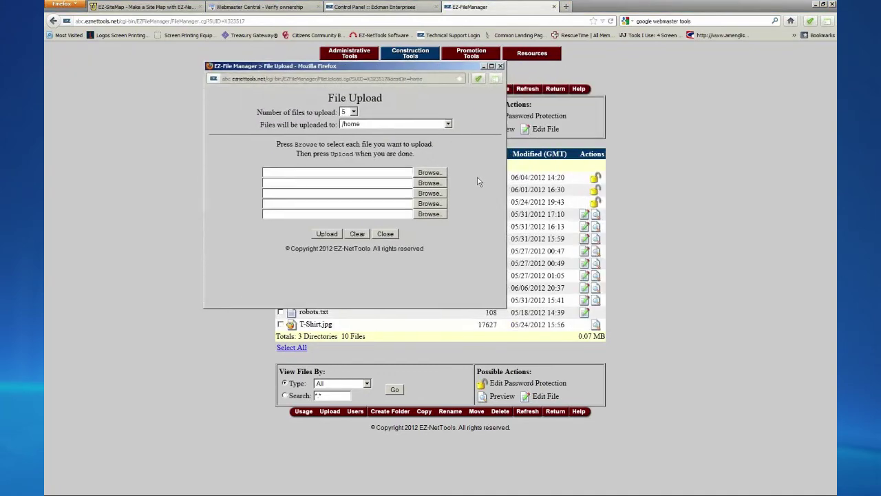
Upload the Google HTML verification file from the Desktop to /home and close the upload report.
left_click(431, 174)
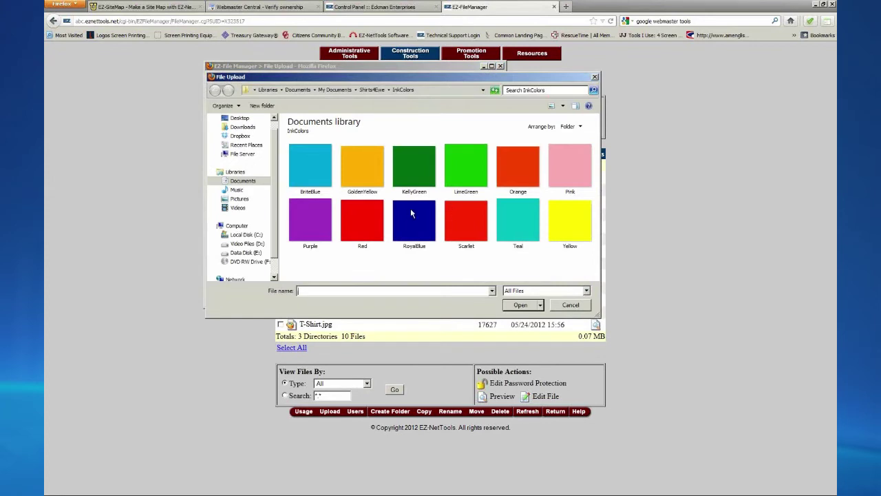
scroll(254, 217, "up", 1)
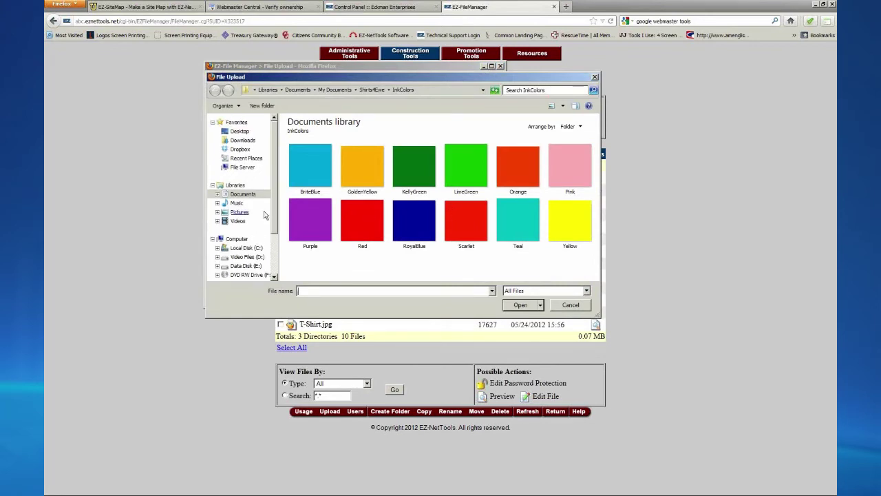
left_click(245, 133)
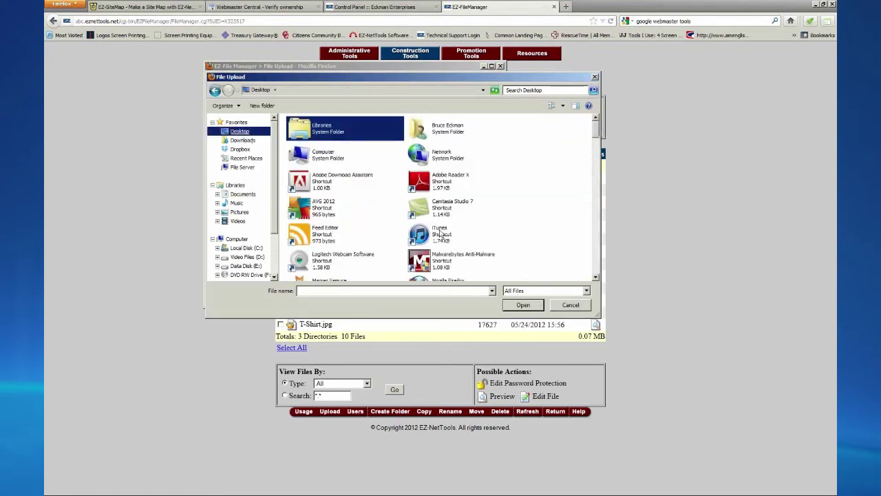
left_click_drag(596, 133, 620, 215)
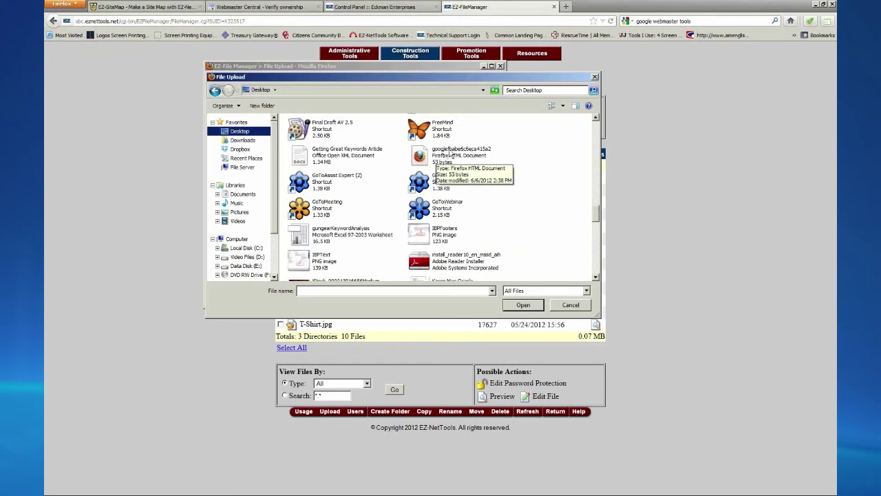
left_click(422, 158)
left_click(524, 304)
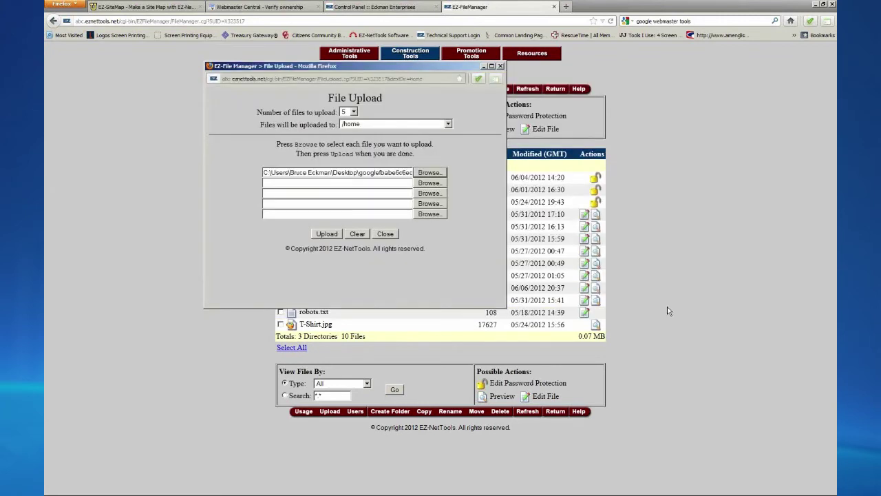
left_click(329, 235)
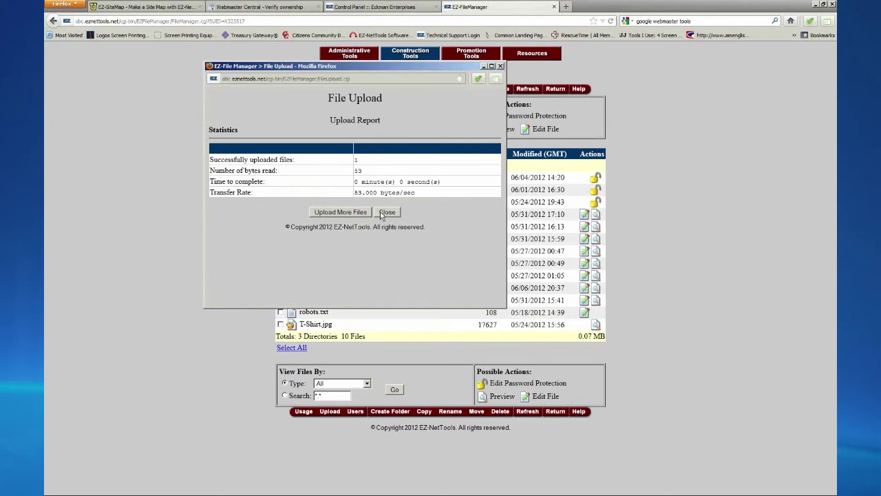
left_click(389, 214)
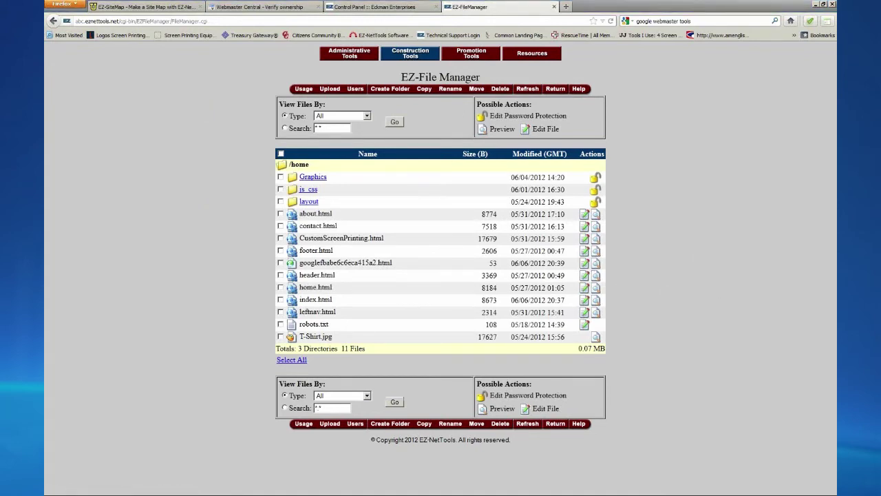
Preview the uploaded Google verification file in EZ-FileManager, and check its live page through the confirmation link in Webmaster Central.
left_click_drag(45, 54, 610, 13)
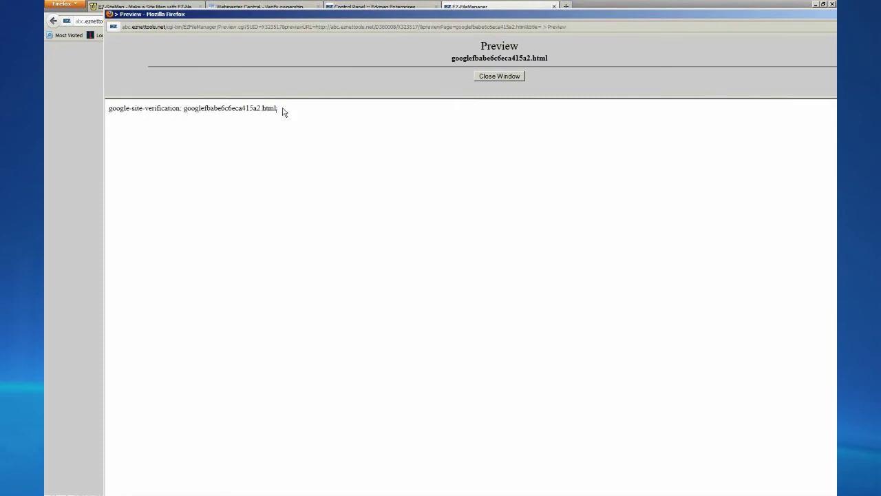
left_click(510, 77)
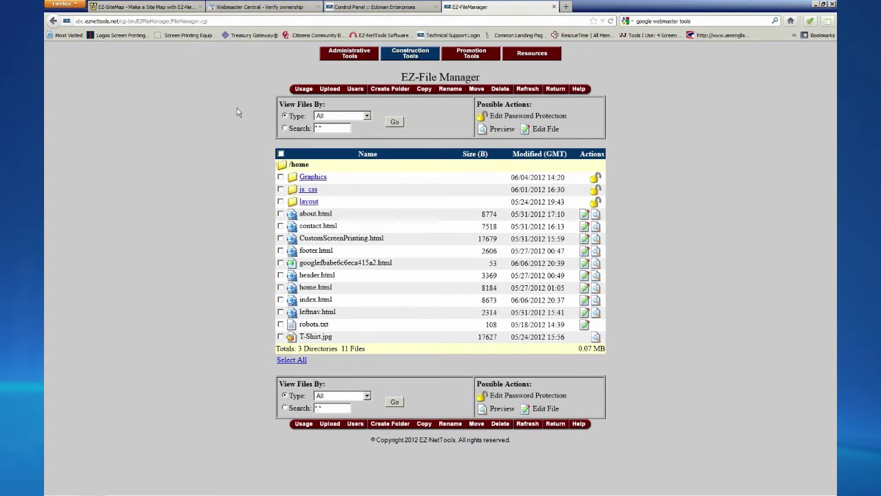
left_click(262, 9)
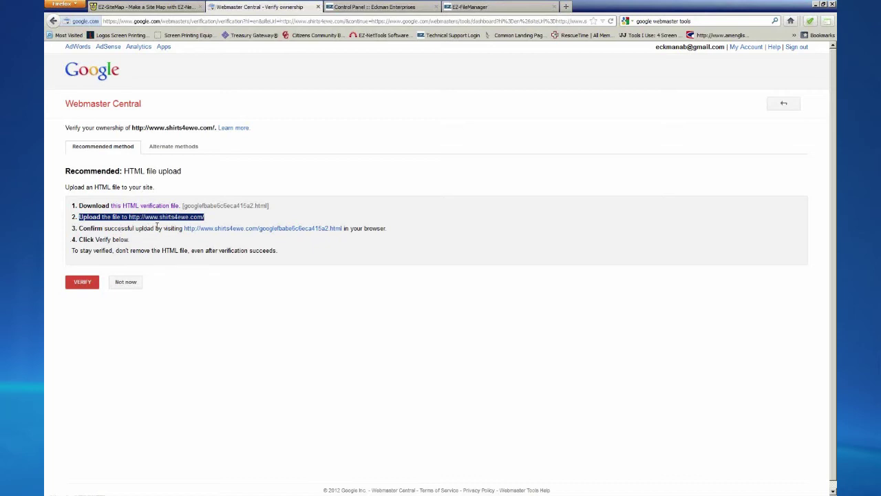
left_click(292, 230)
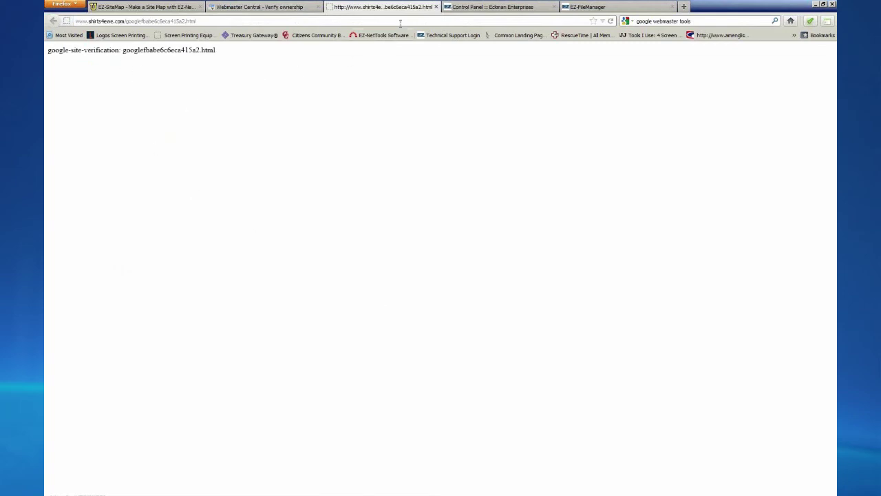
left_click(435, 8)
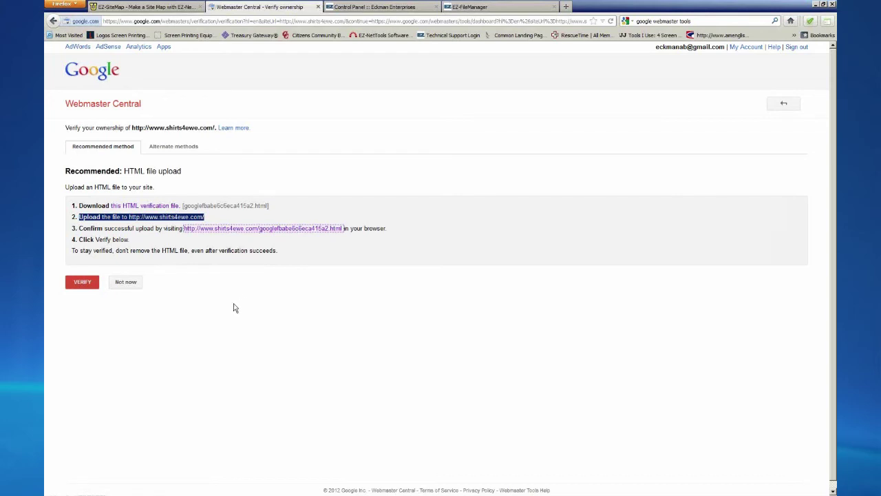
left_click(83, 284)
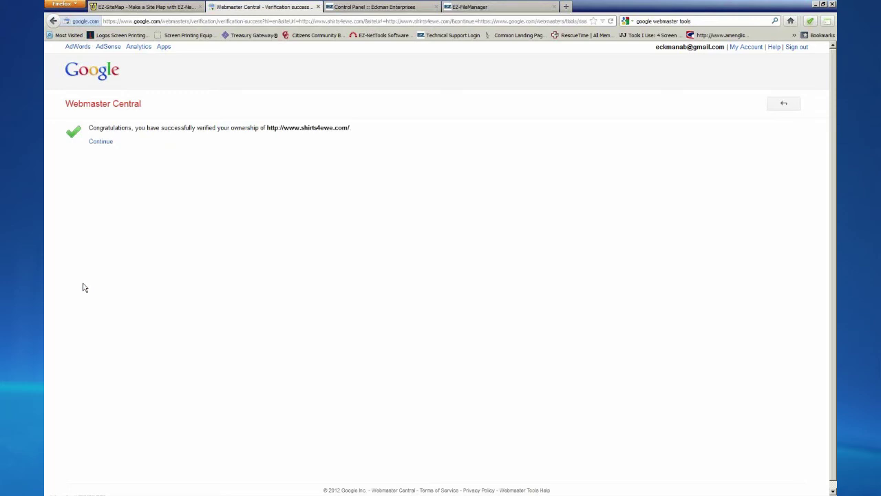
left_click(95, 142)
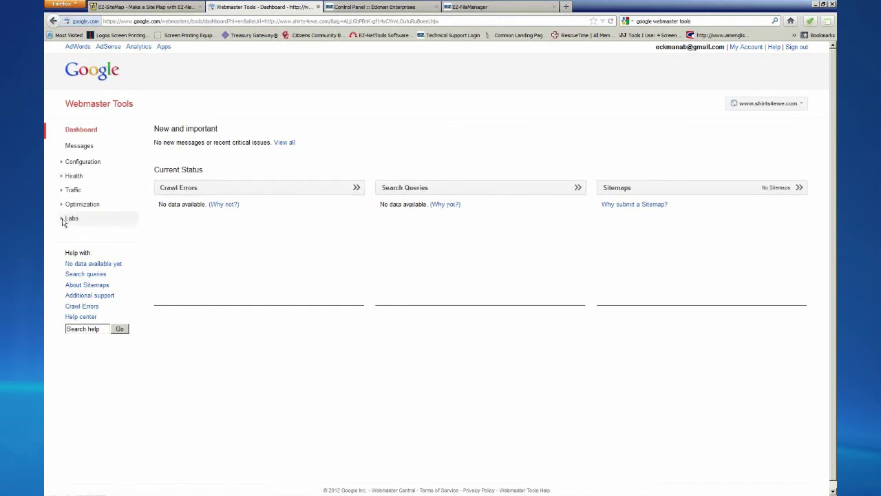
Examine the options under Configuration, Health, Traffic, Optimization and Labs for shirts4ewe.com, including the Fetch as Google page.
left_click(77, 163)
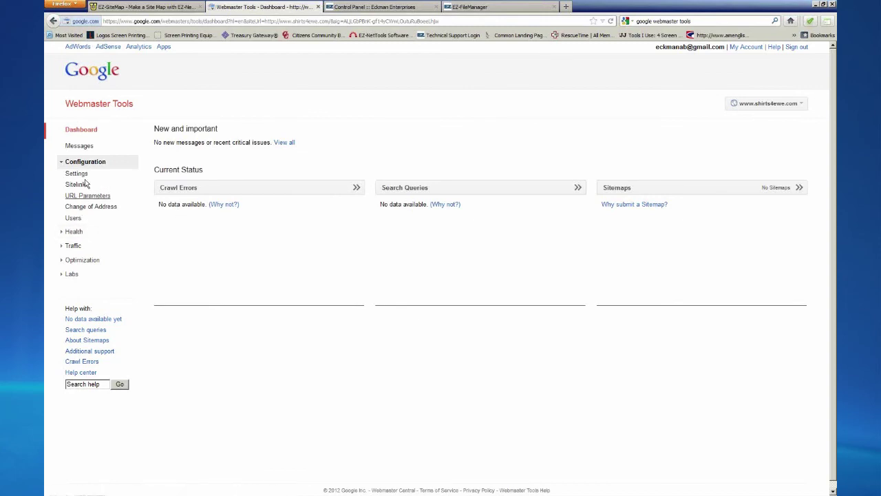
left_click(82, 233)
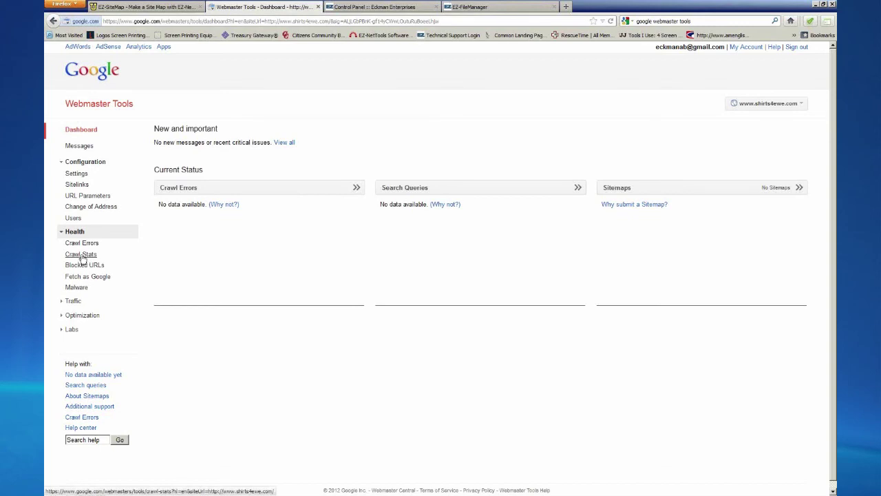
left_click(74, 301)
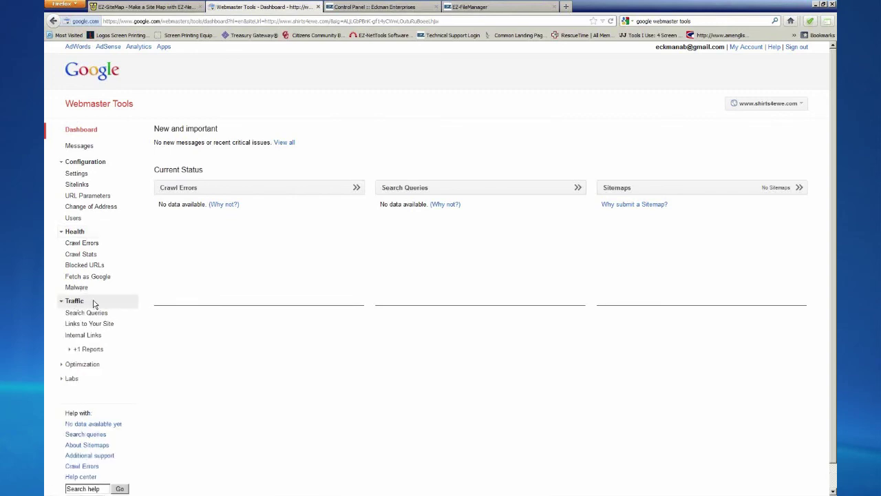
left_click(124, 278)
left_click(74, 262)
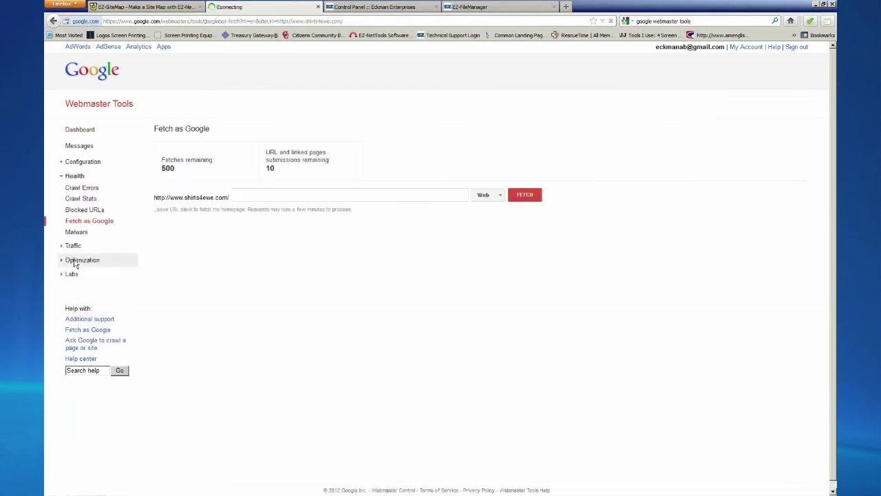
left_click(92, 264)
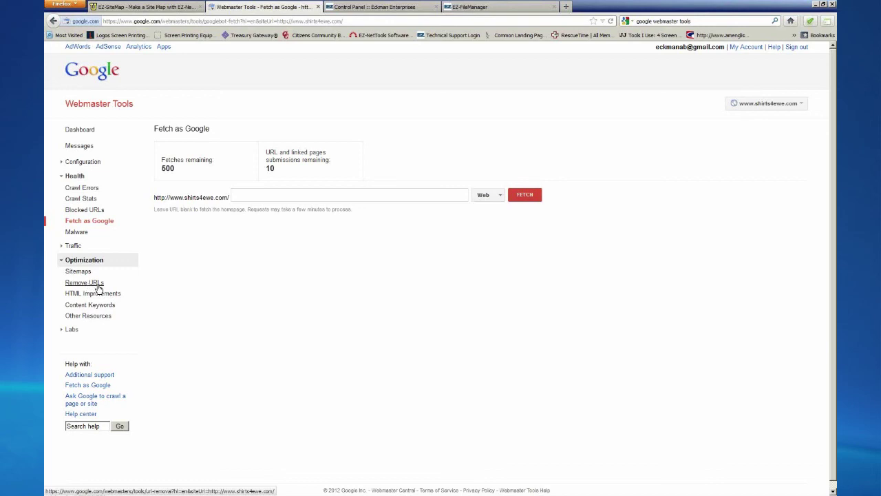
left_click(61, 328)
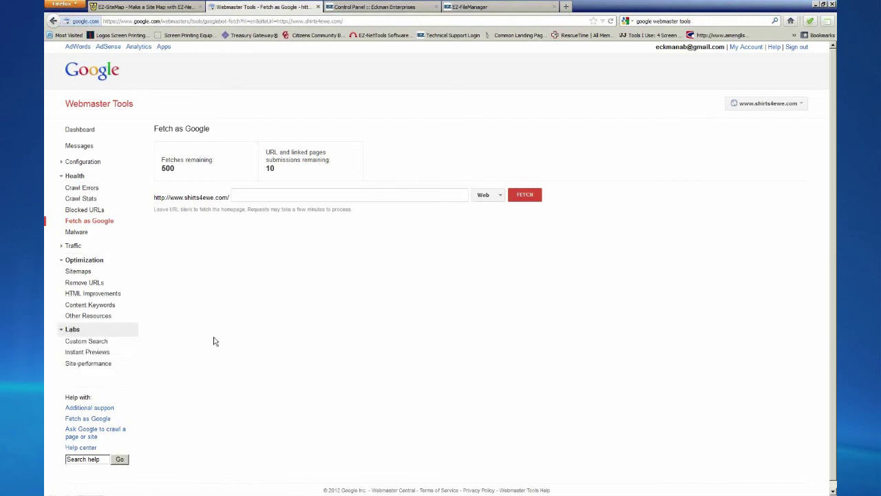